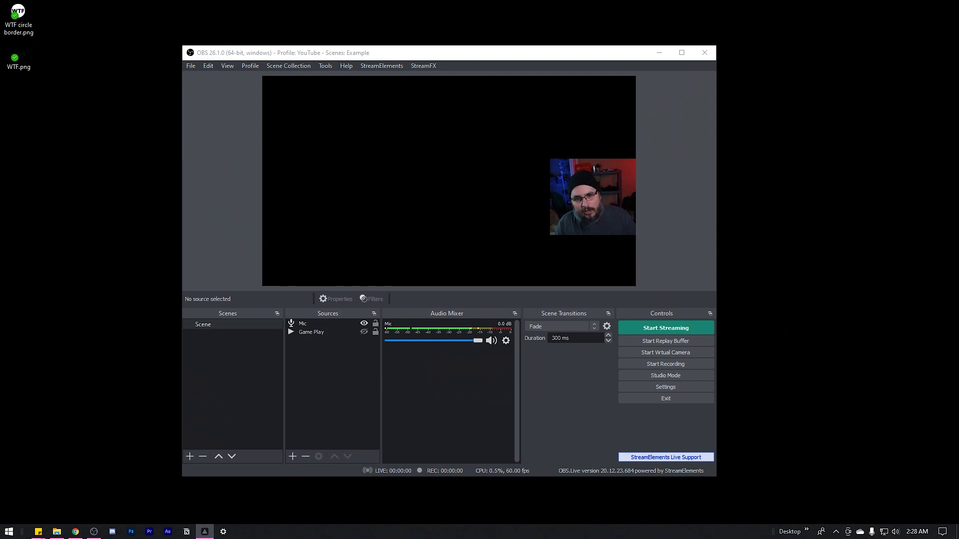
Open Settings > Output and change the output mode to Advanced, briefly trying Simple first.
click(189, 68)
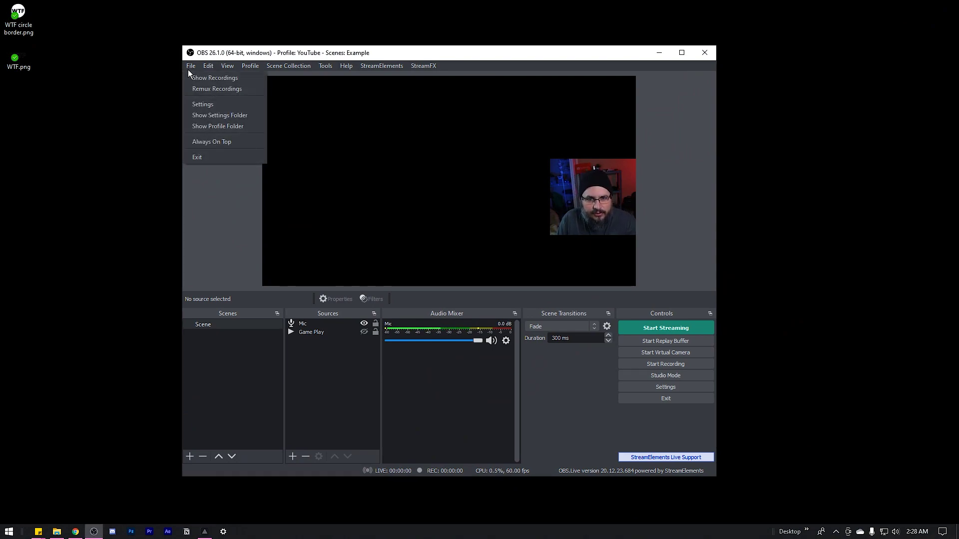
click(198, 105)
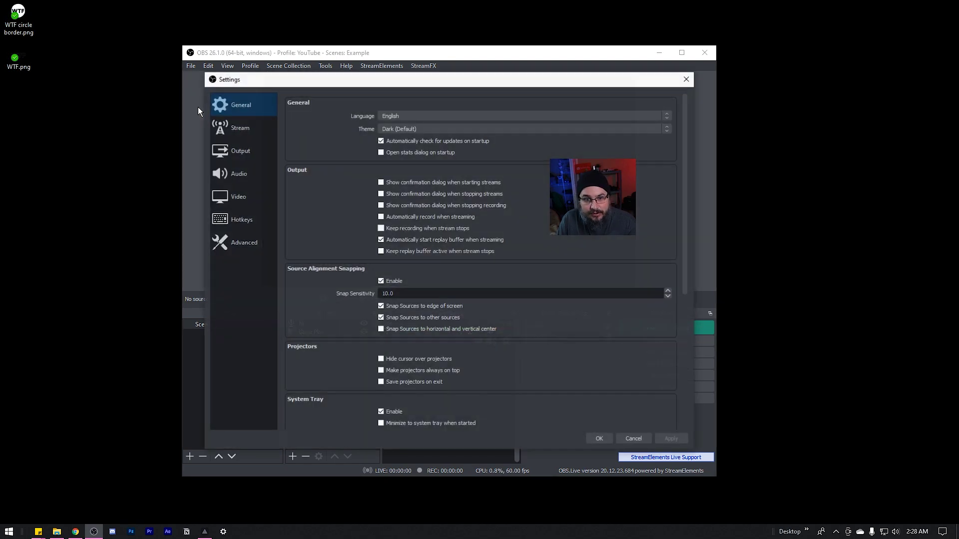
click(235, 151)
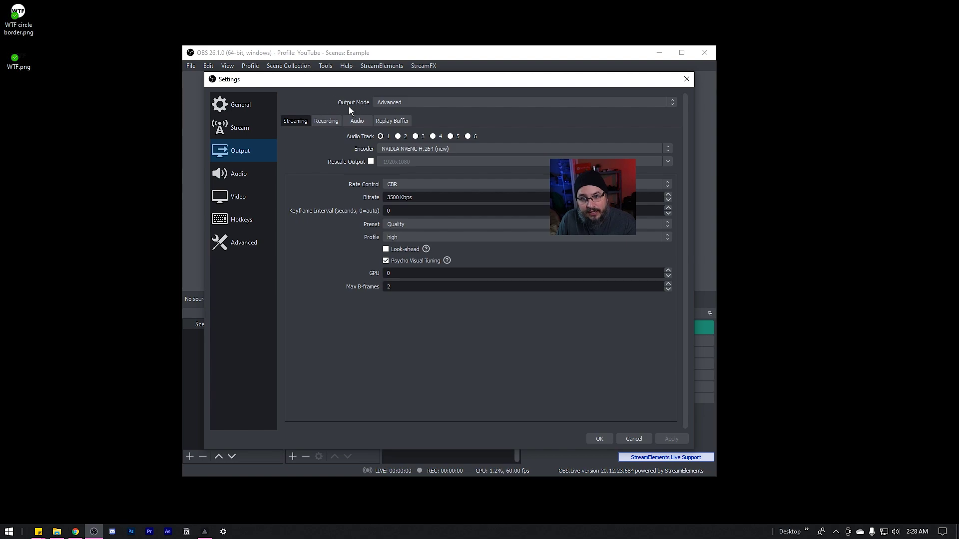
click(409, 103)
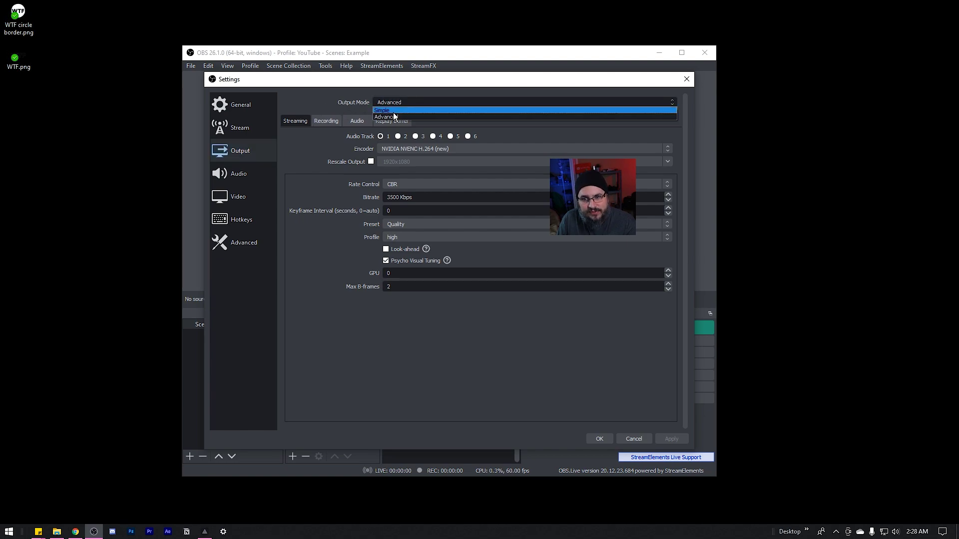
click(390, 110)
click(392, 102)
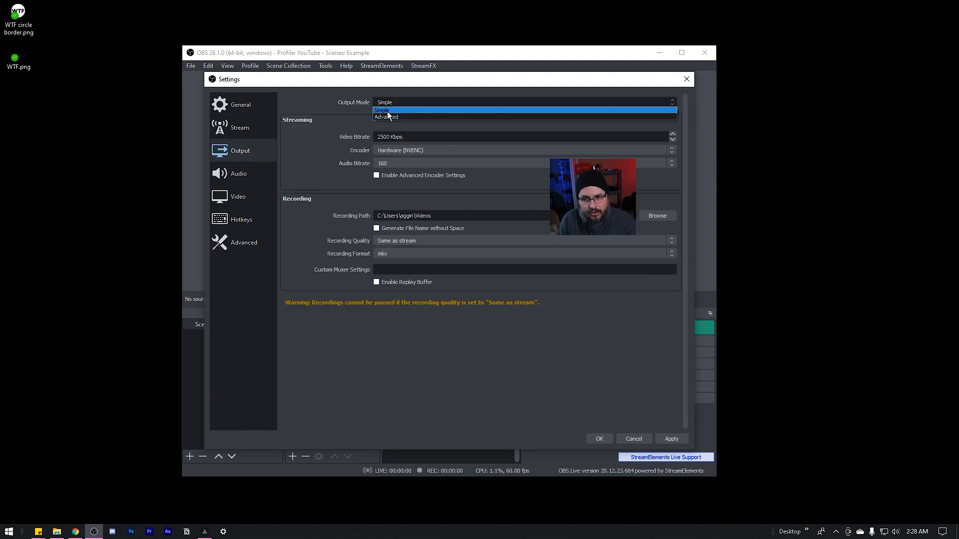
click(388, 117)
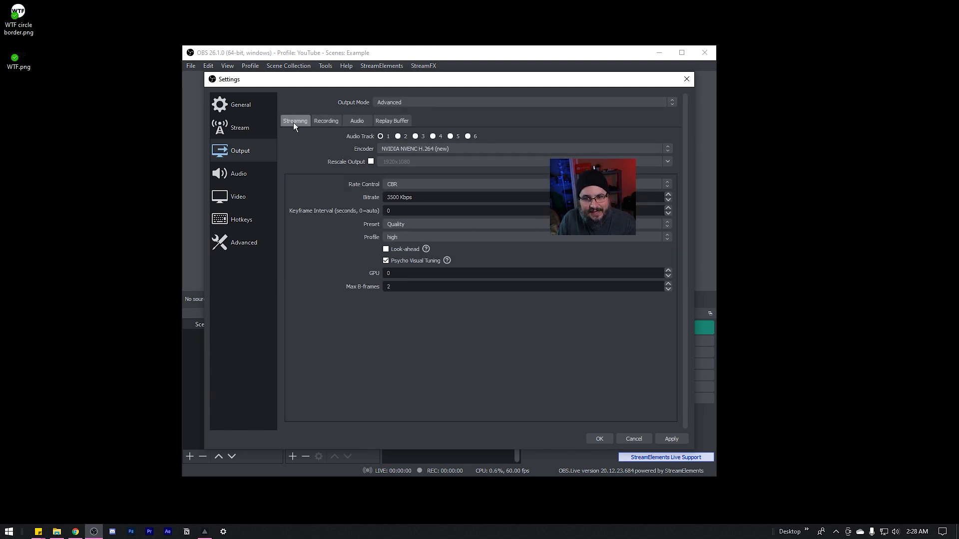
On the Replay Buffer tab, enable the replay buffer with a 20 s maximum replay time.
click(397, 121)
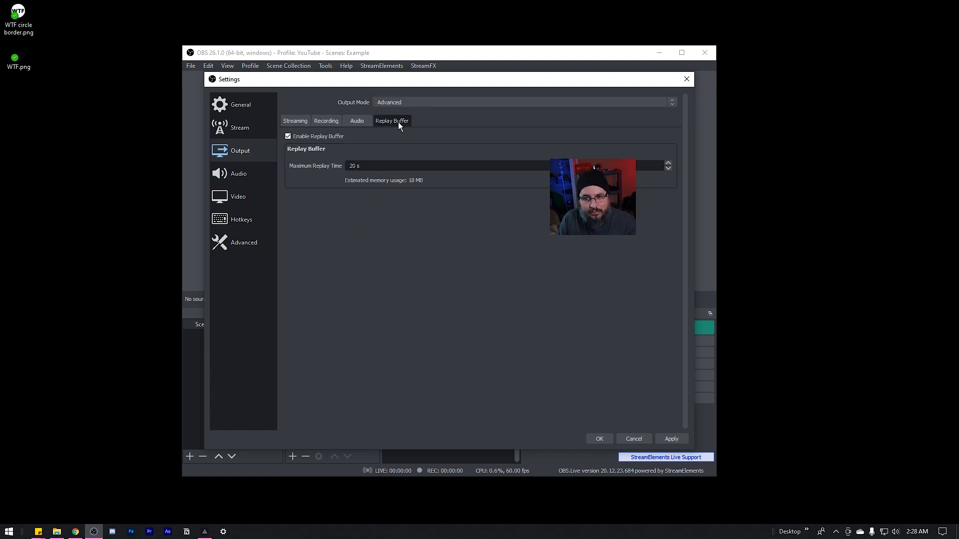
click(288, 137)
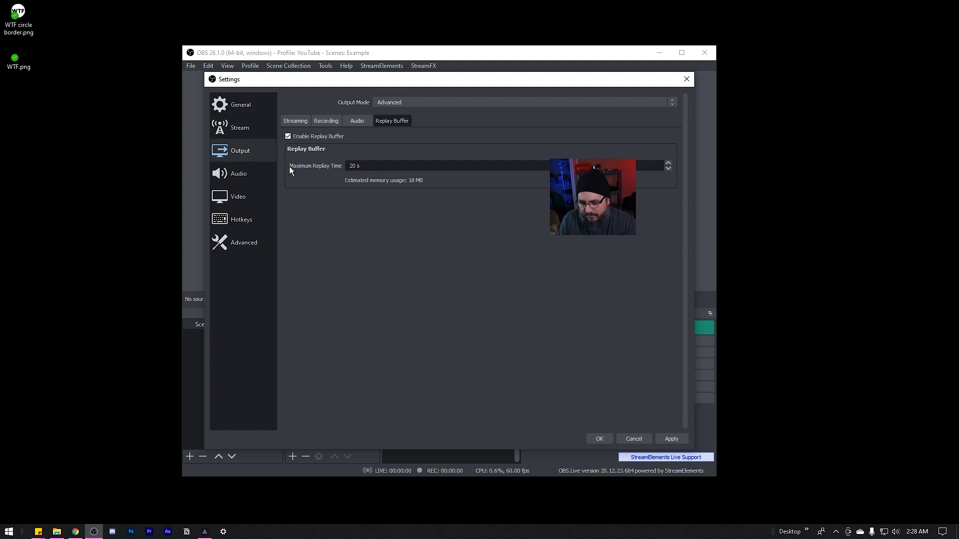
drag(363, 166, 341, 168)
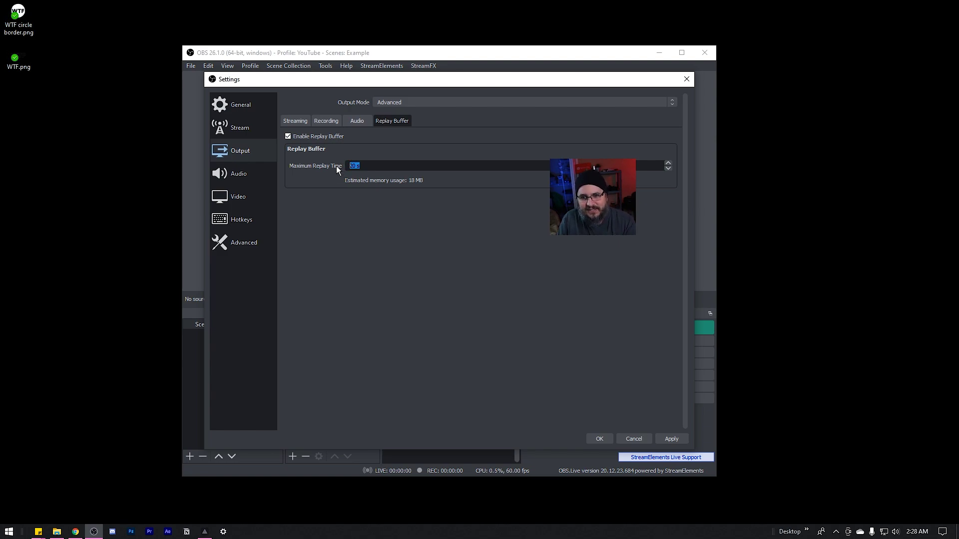
click(420, 179)
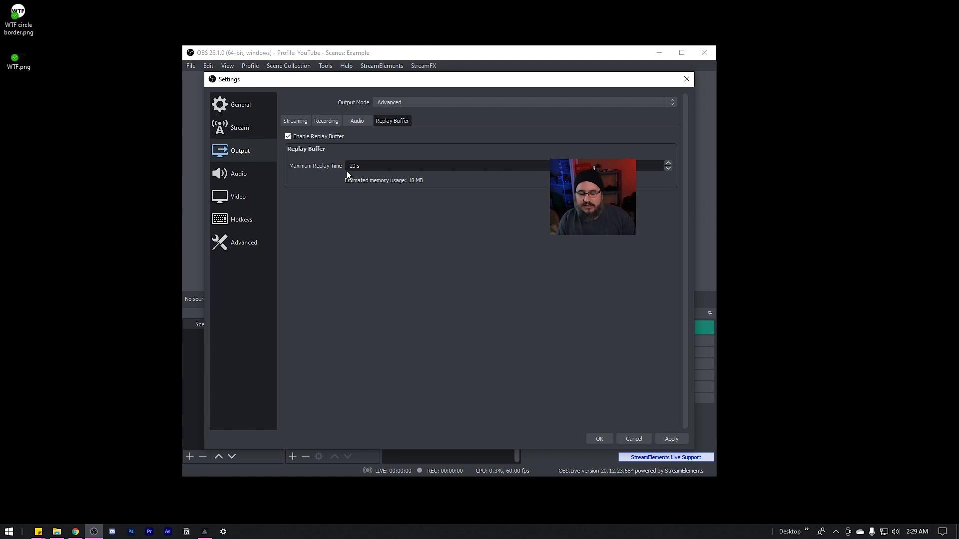
In Hotkeys, filter by 'repla' to list the replay buffer hotkeys on F10 and F9.
click(237, 223)
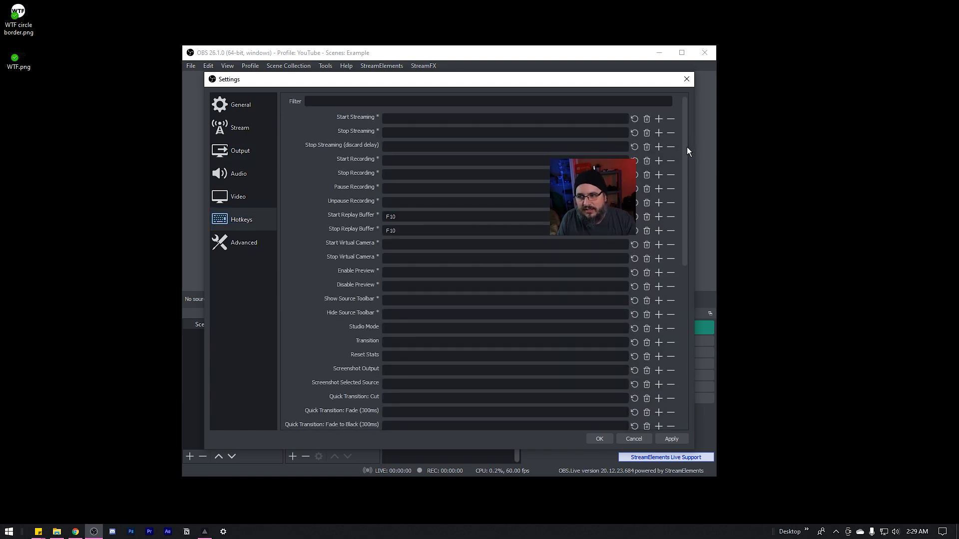
drag(687, 151, 673, 114)
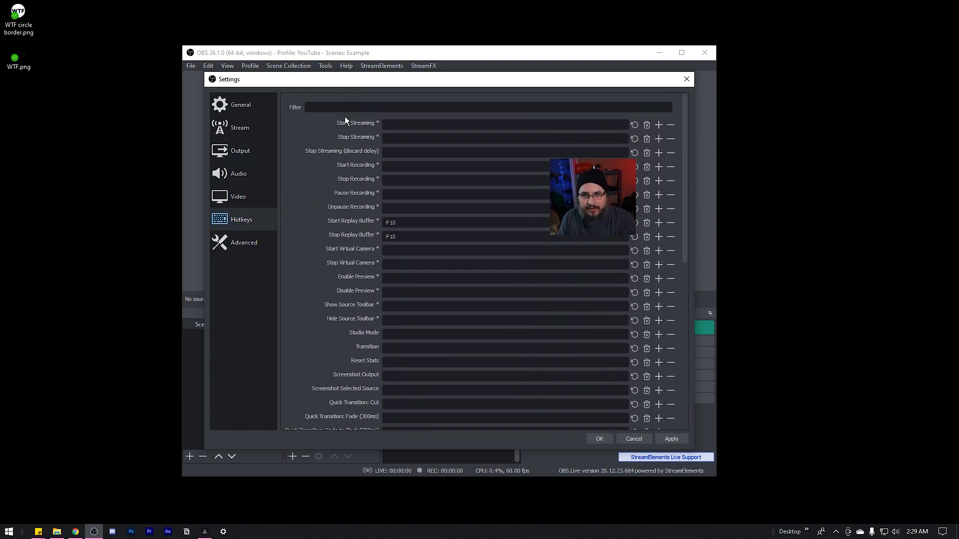
text(replay)
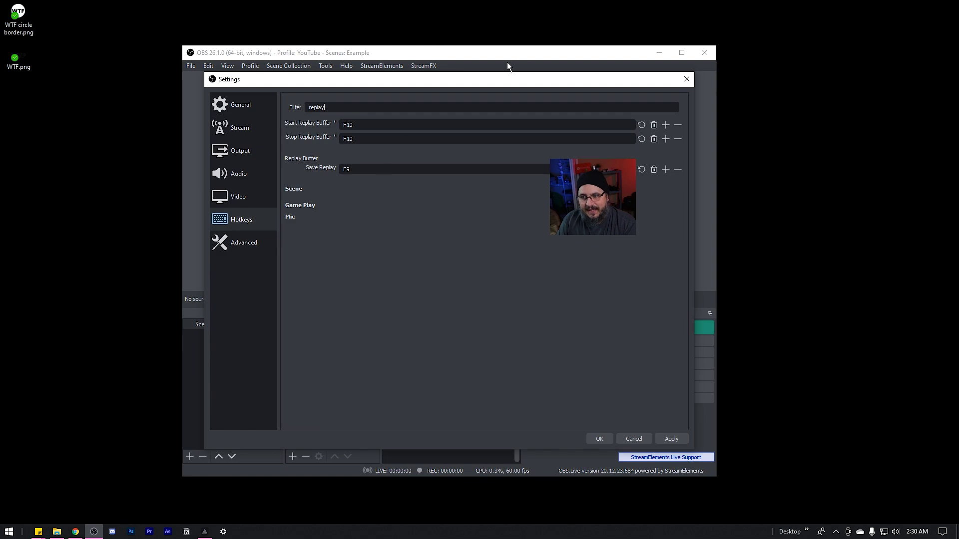
Close Settings without saving changes, then start and stop the replay buffer once.
click(690, 81)
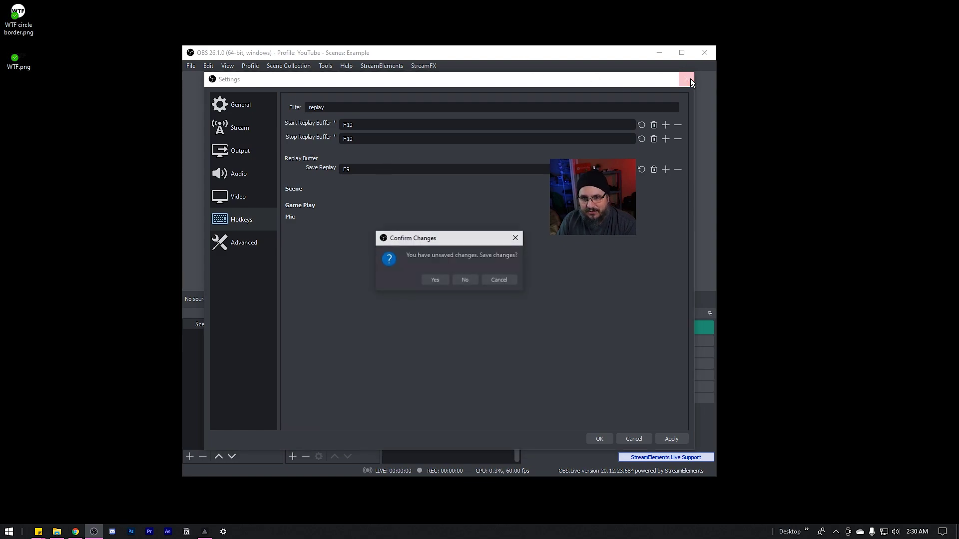
click(463, 279)
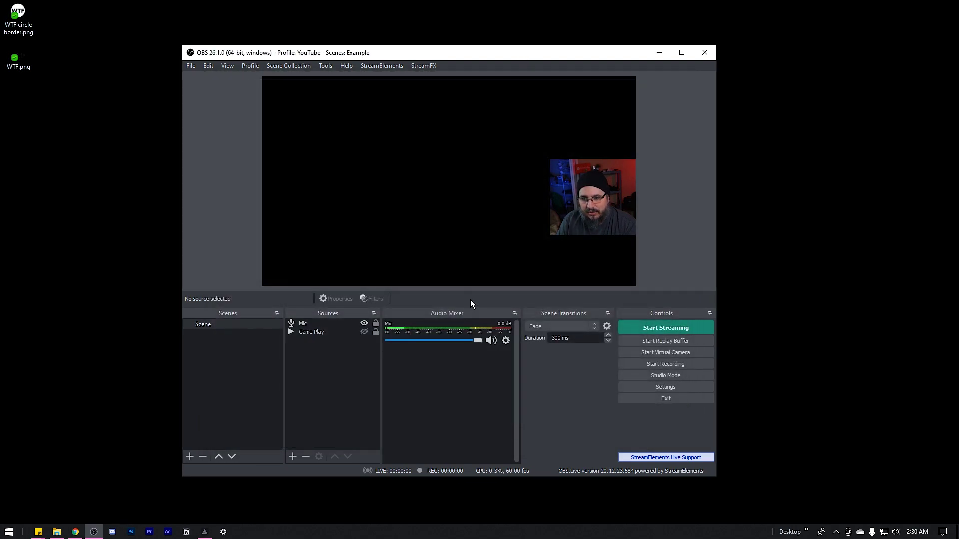
click(682, 345)
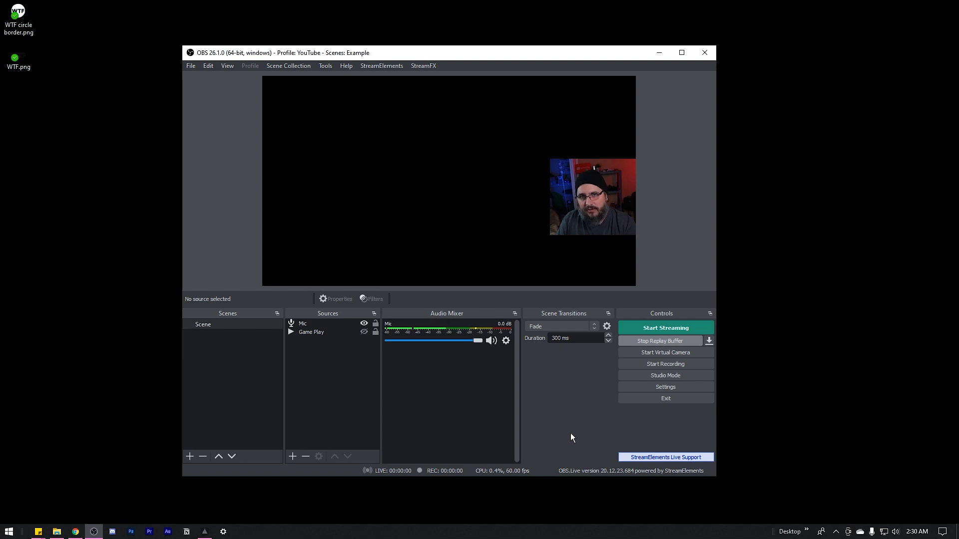
click(664, 341)
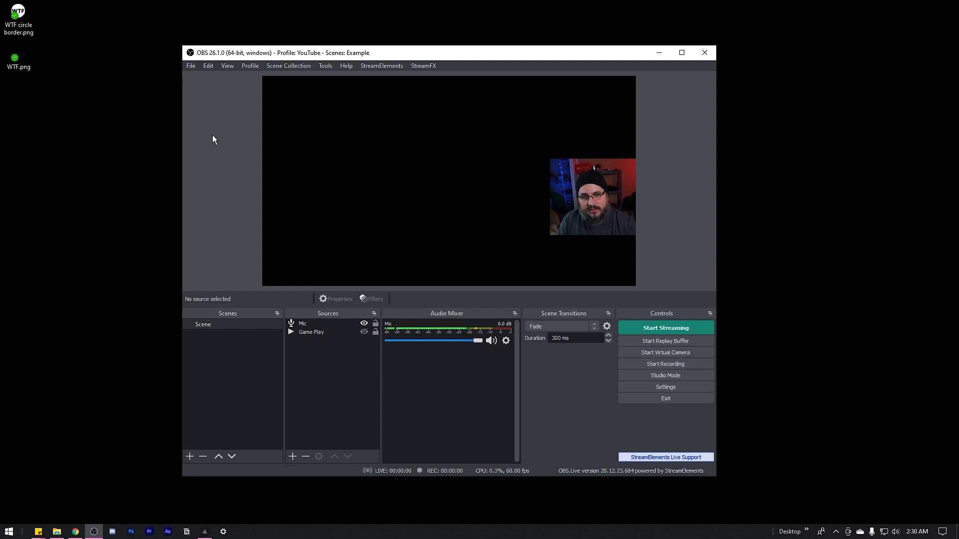
click(193, 65)
click(197, 104)
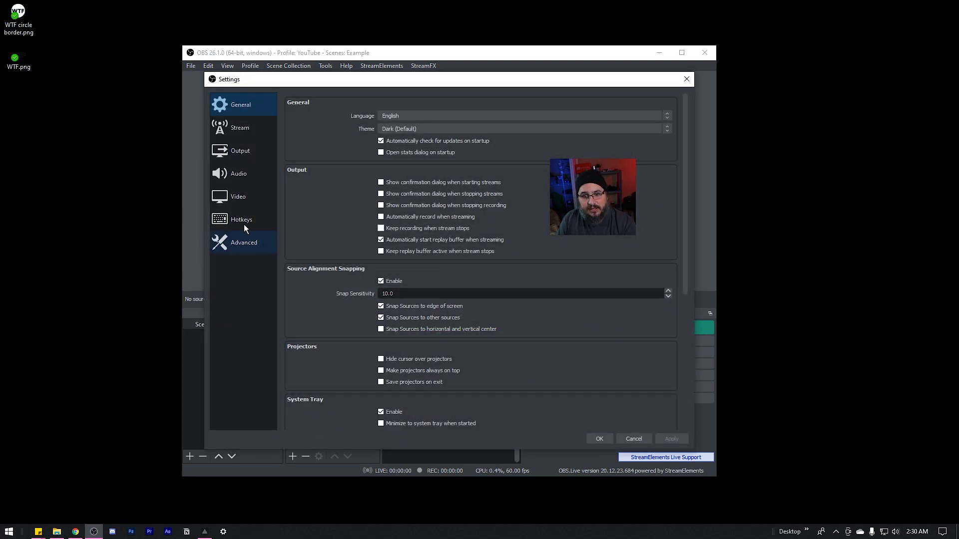
click(241, 219)
text(replay)
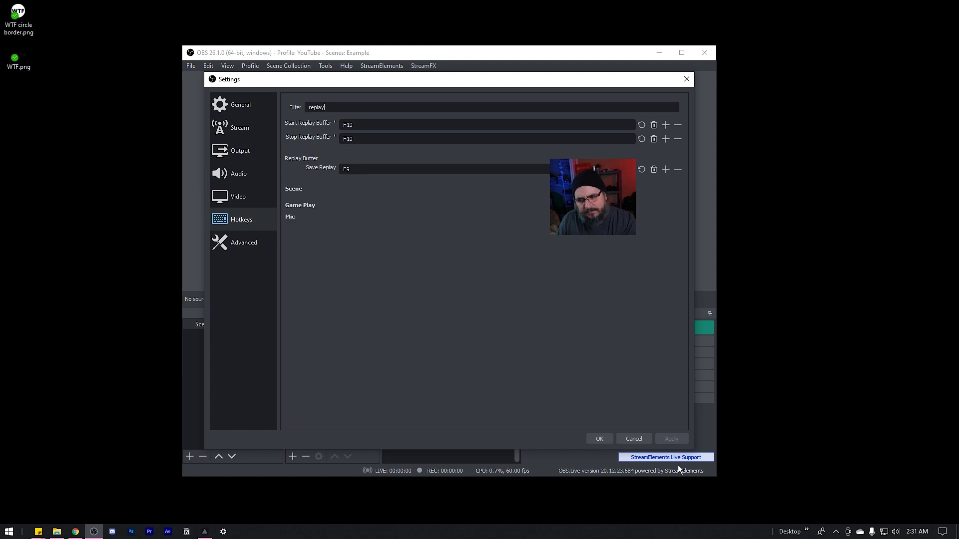
click(605, 442)
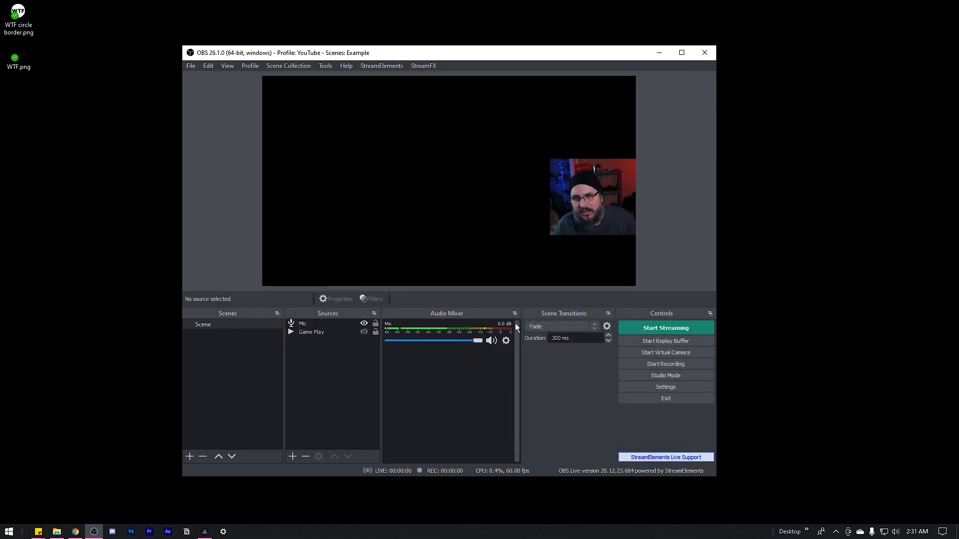
key(alt+Tab)
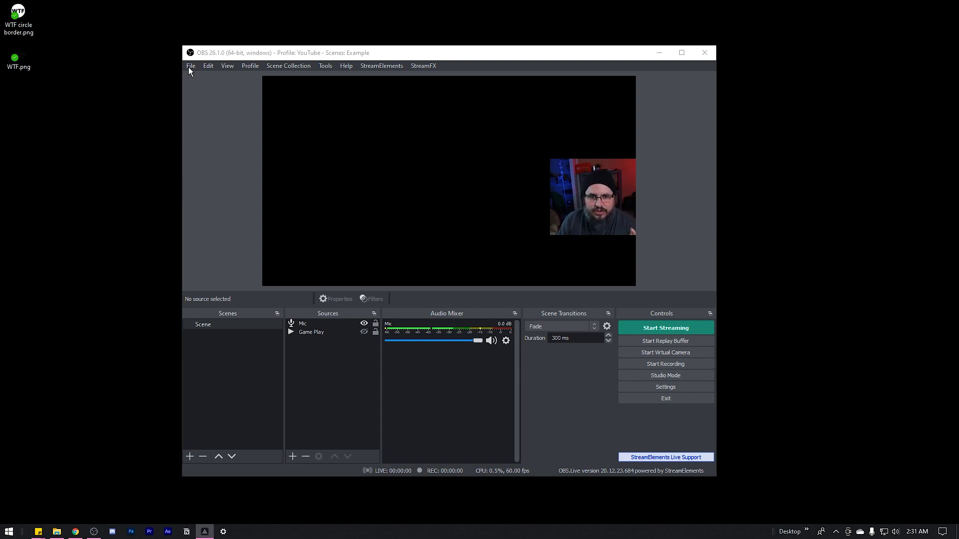
click(189, 66)
click(194, 106)
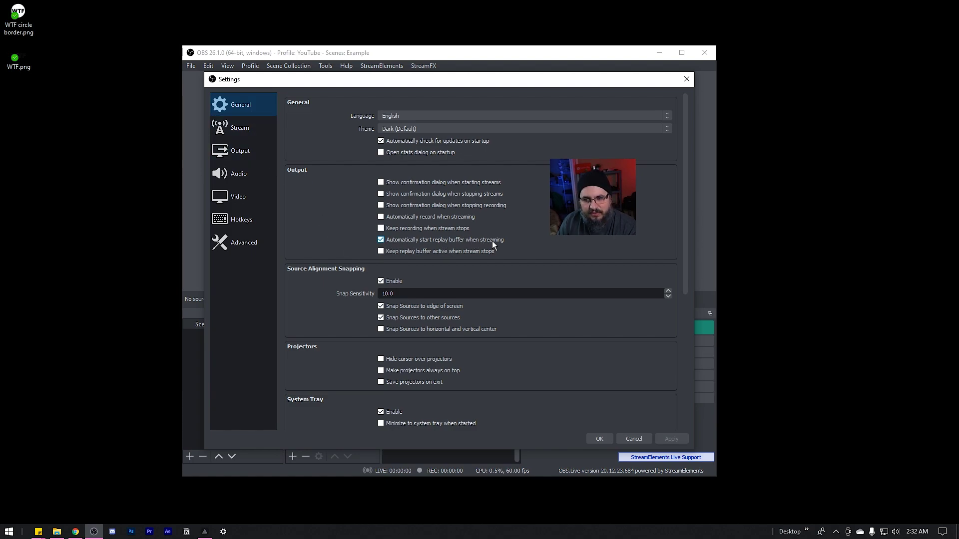
click(606, 437)
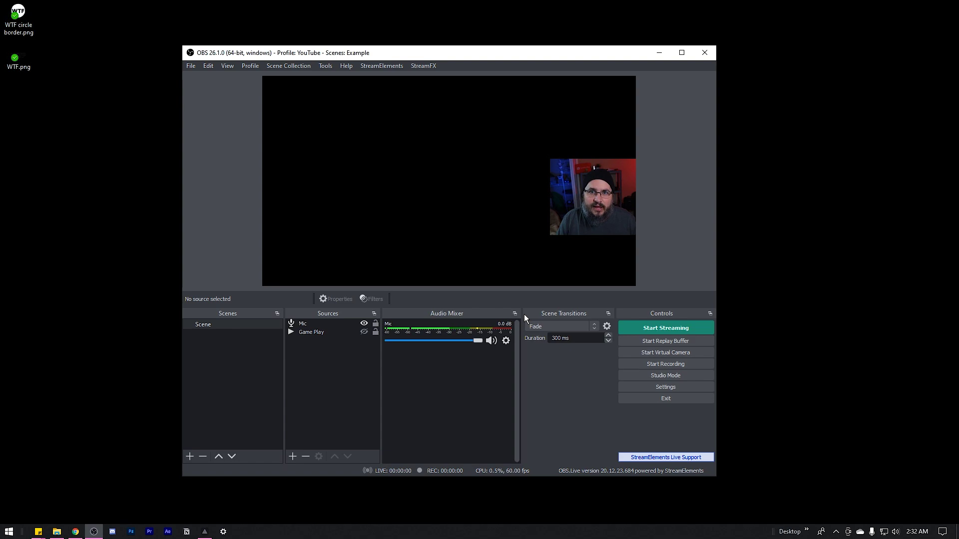
Start streaming with the replay buffer, dismiss the failed-to-connect error, and retry the stream.
click(662, 343)
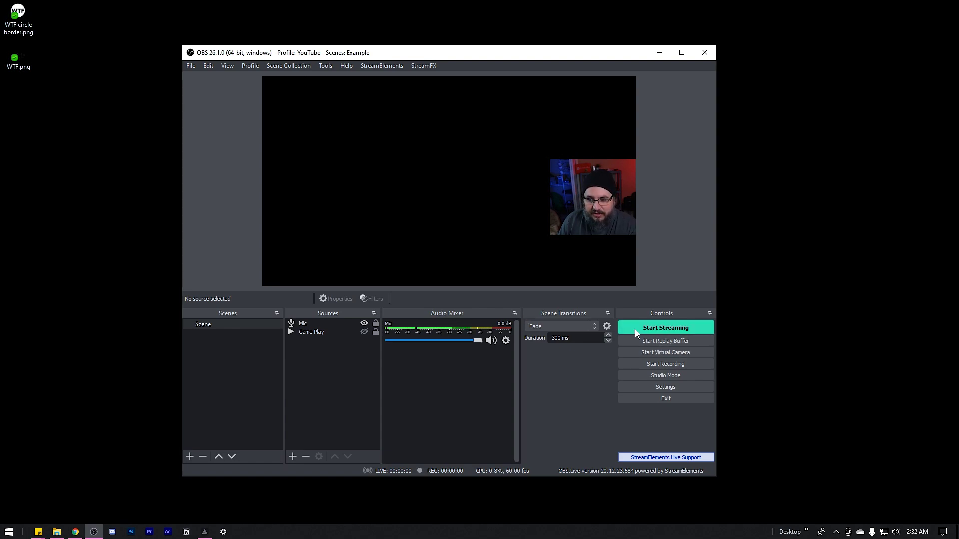
click(636, 329)
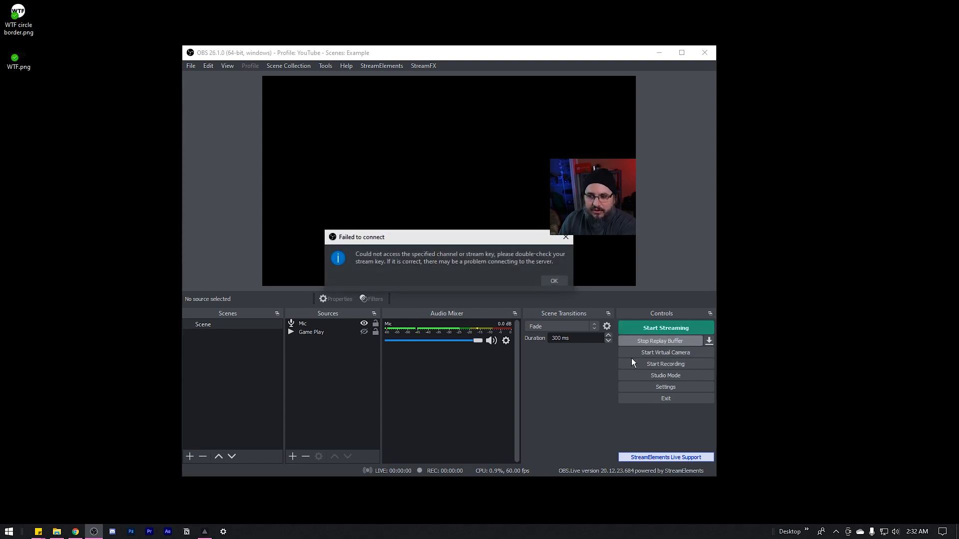
click(568, 240)
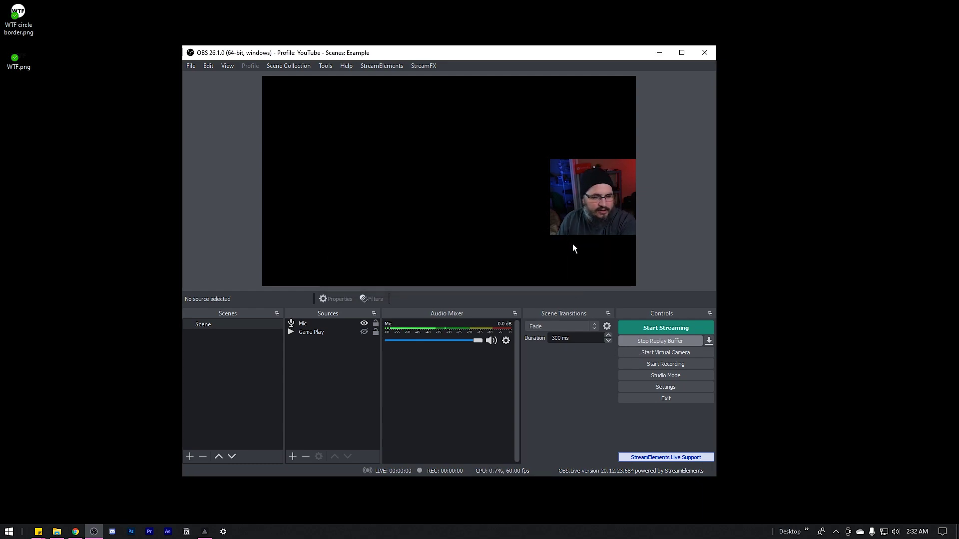
click(652, 344)
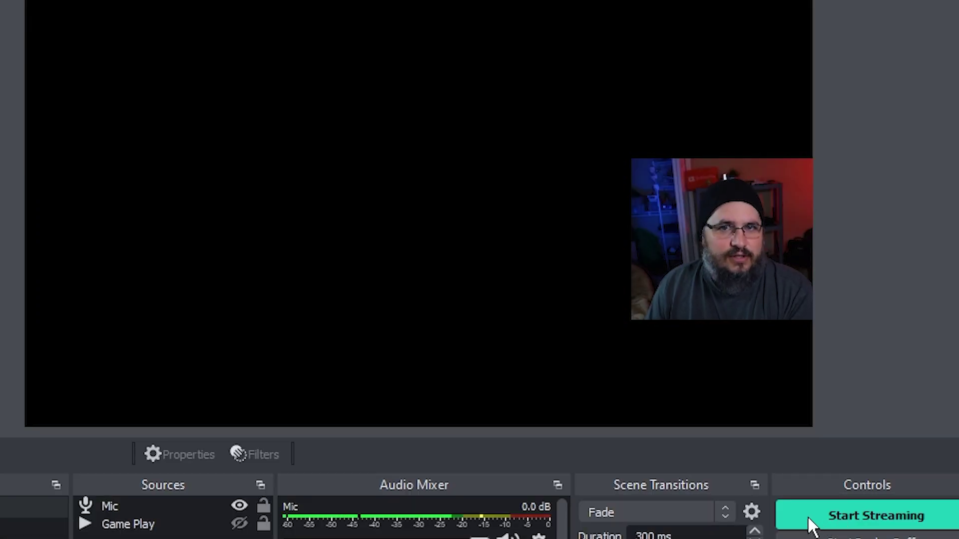